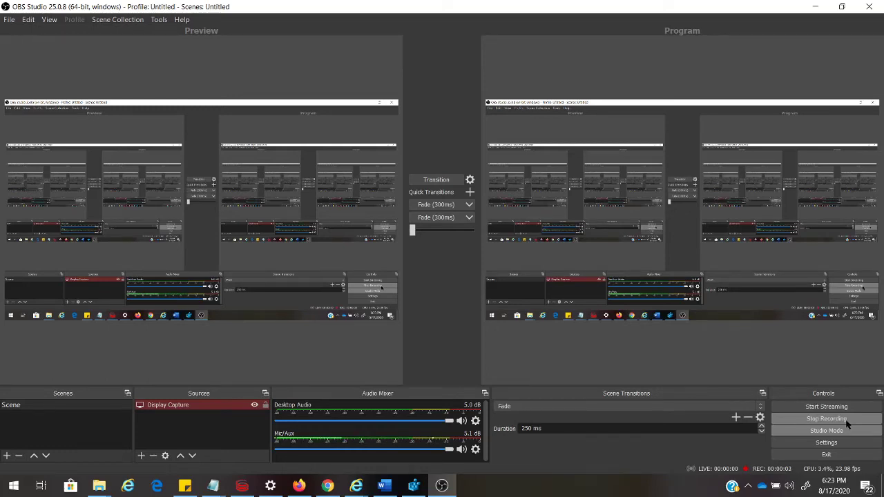
Switch from OBS Studio to the Word guide on the file name extension error and scroll down
left_click(385, 486)
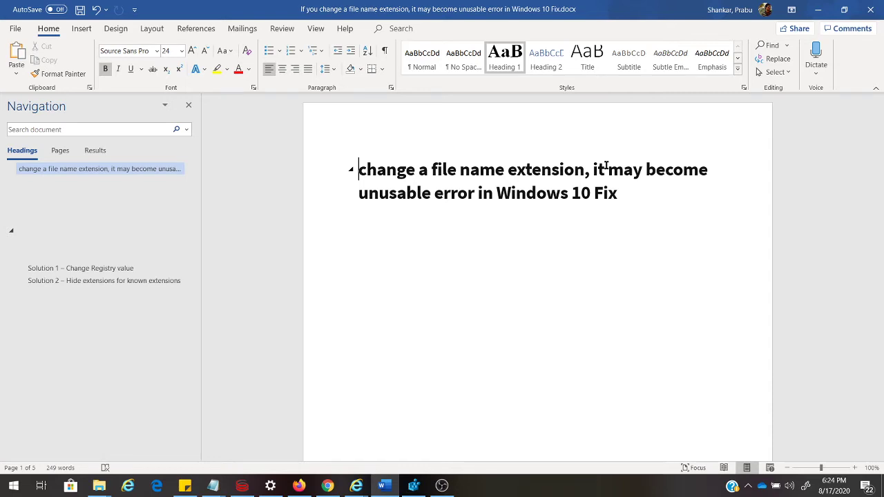
scroll(605, 165, "down", 1)
Scroll the Word guide down to Solution 1's first step about opening regedit
scroll(605, 166, "down", 5)
scroll(606, 165, "down", 2)
scroll(605, 166, "down", 2)
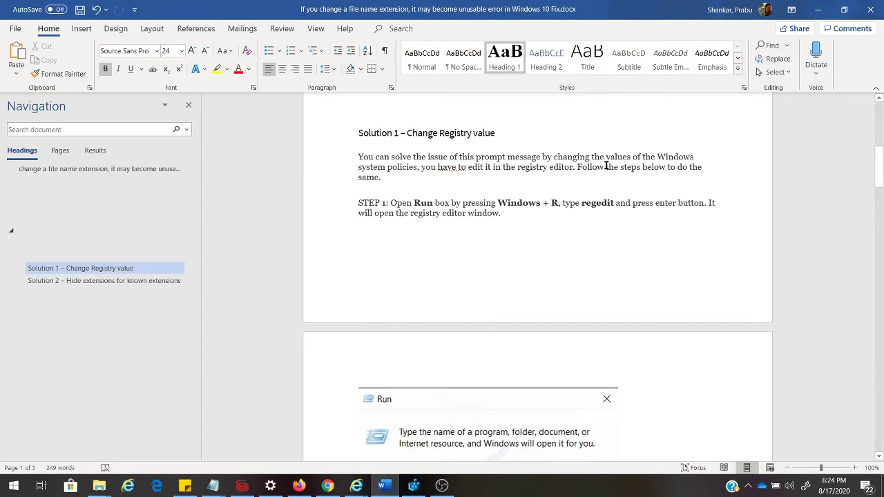
scroll(606, 166, "down", 1)
scroll(605, 166, "down", 1)
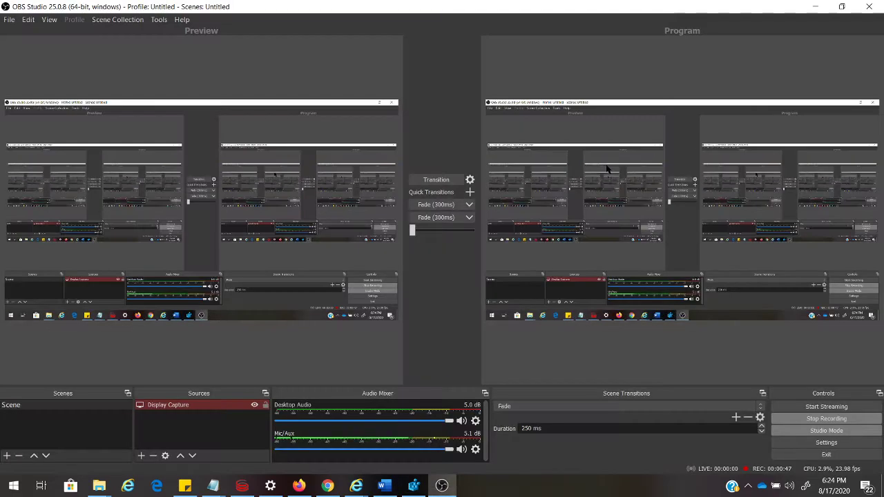
left_click(413, 485)
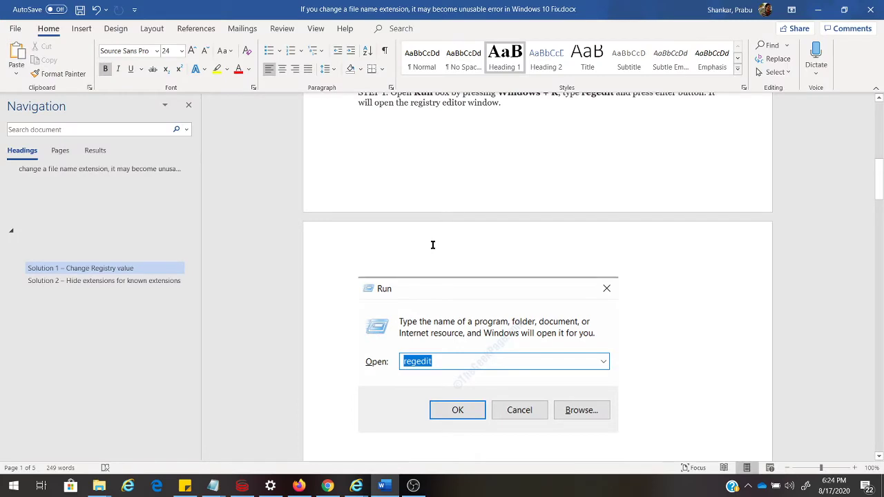
Launch Registry Editor by running regedit from the Run box
key("super+r")
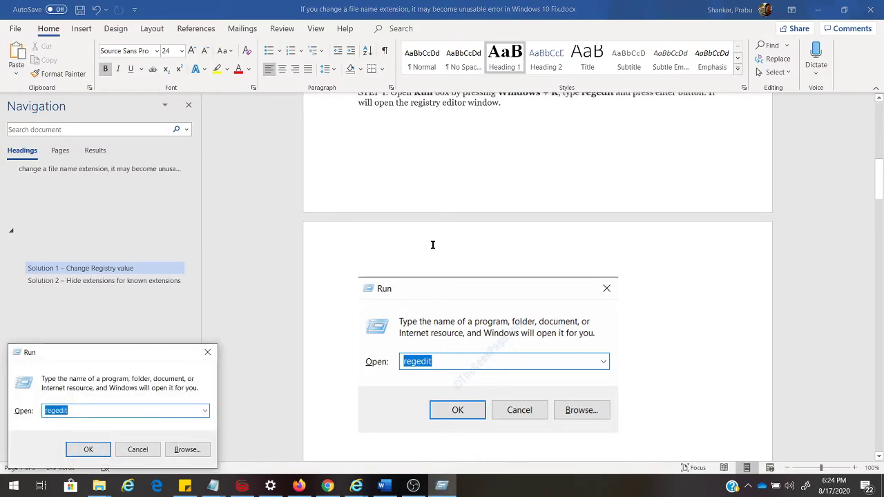
type("reg")
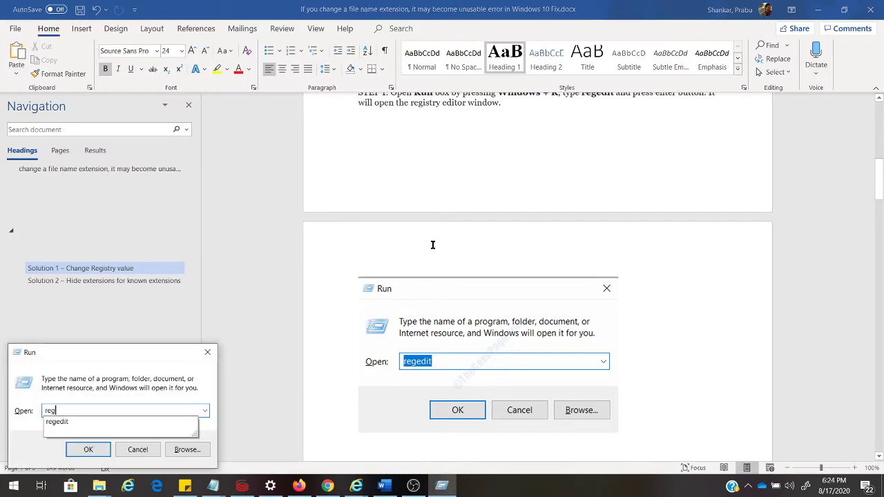
type("edit")
key("Return")
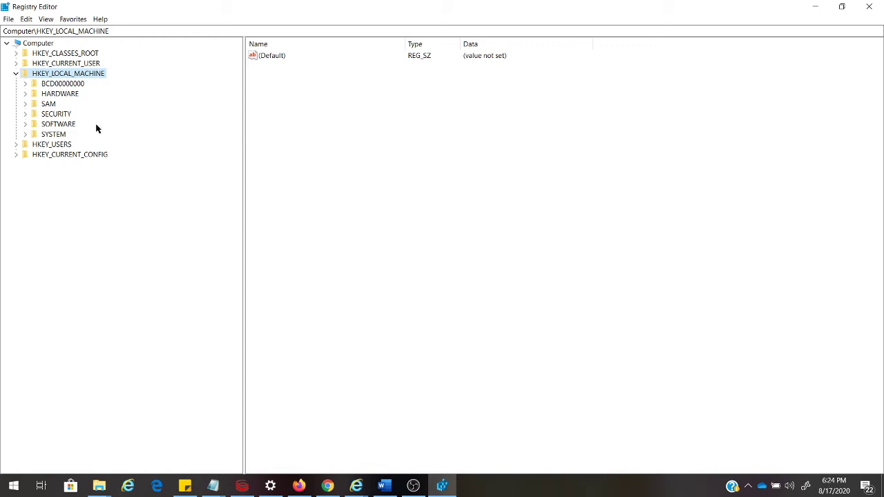
Expand HKEY_LOCAL_MACHINE\SOFTWARE and its Microsoft key in the registry tree
left_click(25, 123)
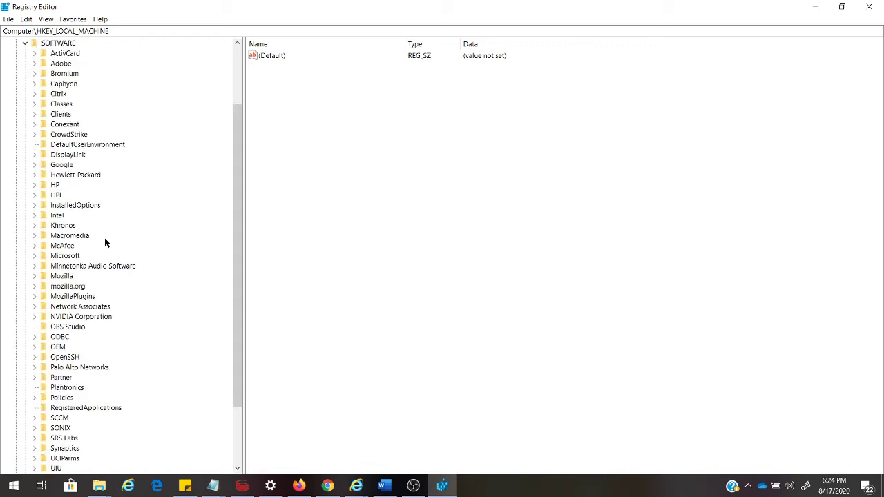
scroll(94, 248, "down", 1)
scroll(93, 249, "down", 2)
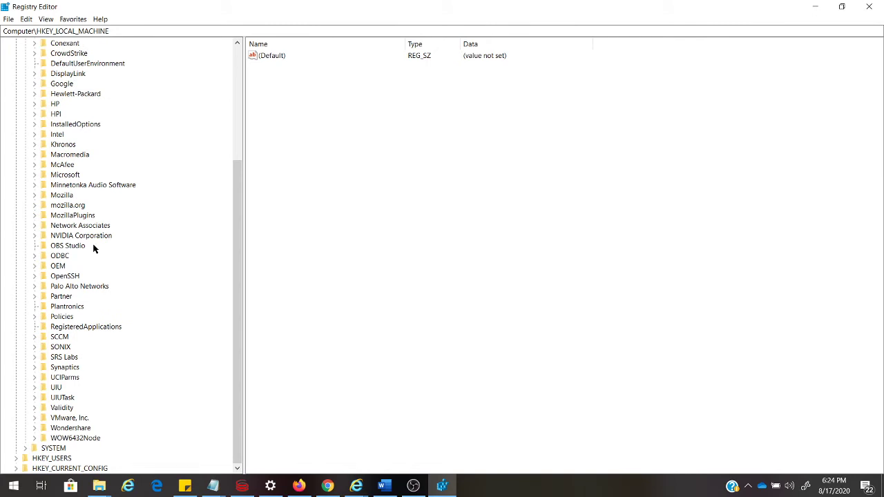
left_click(35, 176)
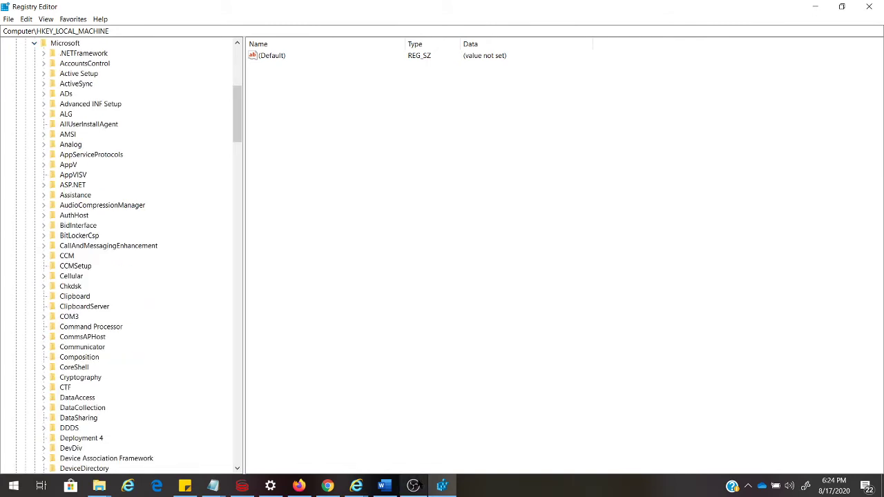
Check the guide's CurrentVersion\Policies\System path in Word, then return to Registry Editor
left_click(385, 486)
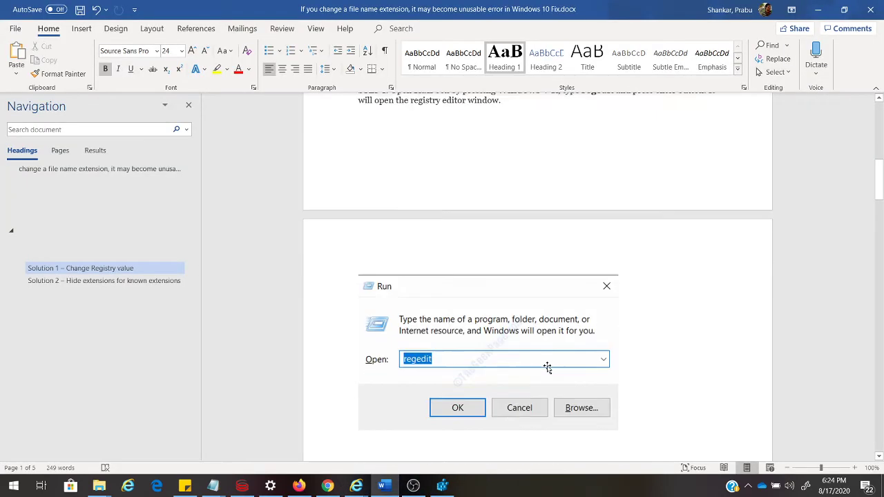
scroll(545, 359, "down", 8)
scroll(528, 317, "up", 3)
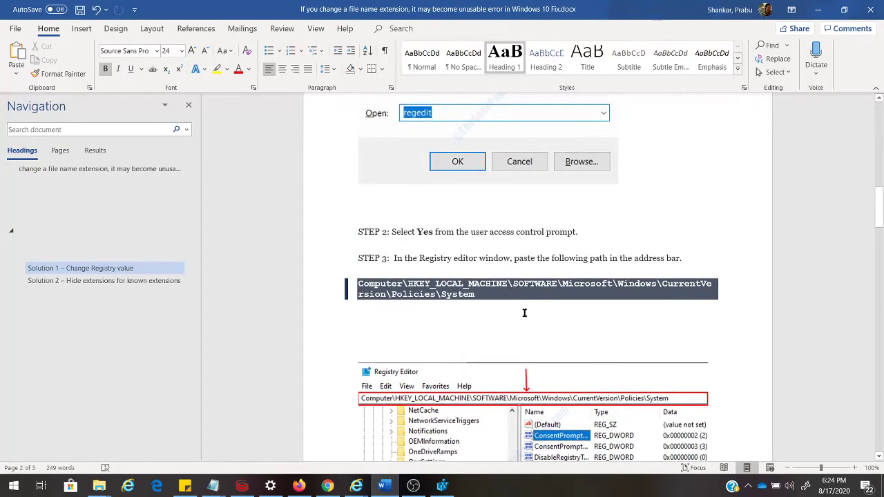
key("alt+Tab")
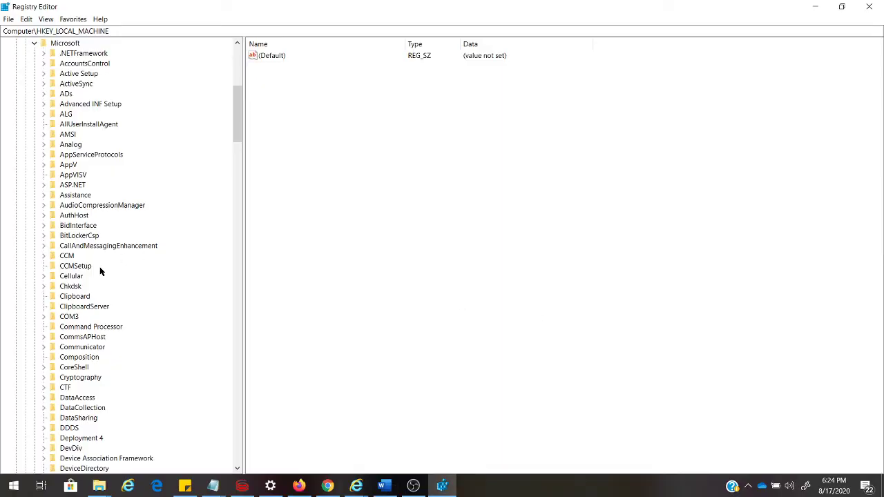
Expand Microsoft\Windows and then CurrentVersion in the registry tree
scroll(99, 271, "down", 2)
scroll(100, 271, "down", 7)
scroll(99, 270, "down", 9)
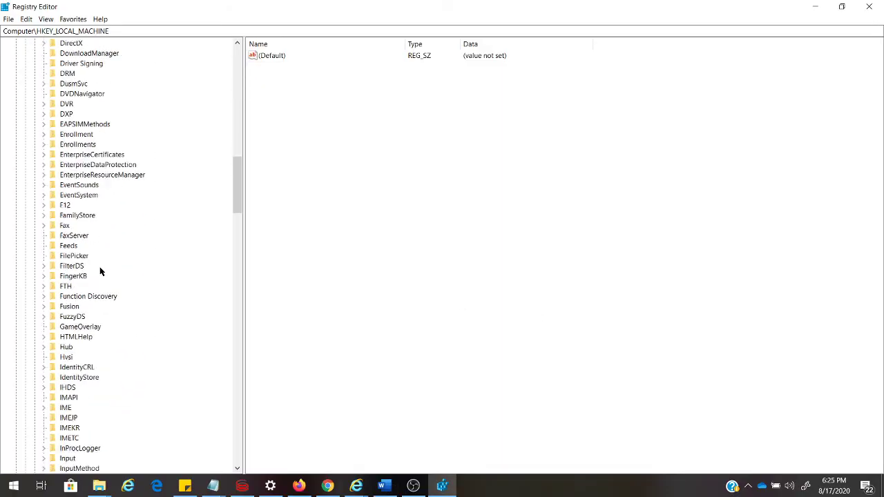
scroll(100, 271, "down", 6)
scroll(100, 271, "down", 9)
scroll(100, 271, "down", 5)
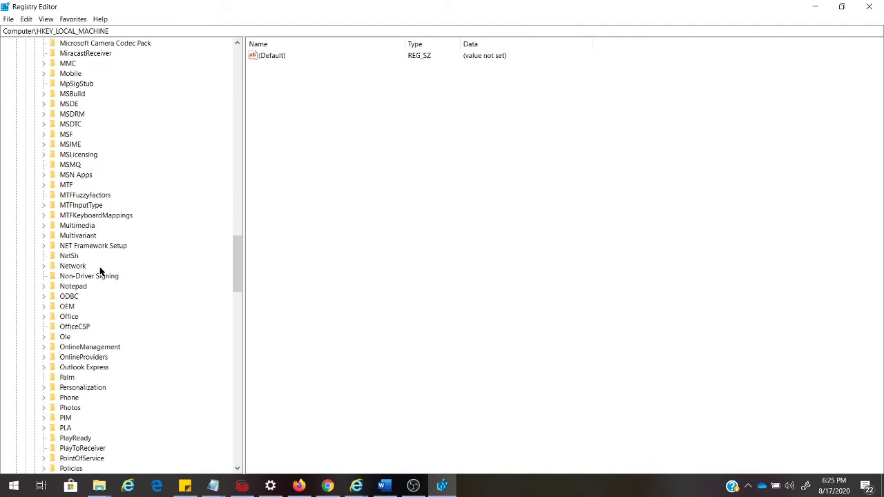
scroll(100, 271, "down", 6)
scroll(100, 271, "down", 10)
scroll(99, 271, "down", 5)
scroll(99, 271, "down", 3)
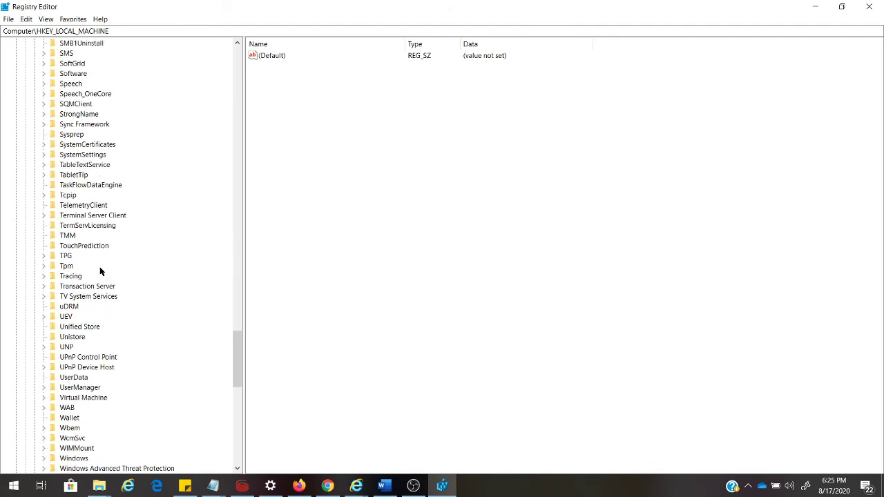
scroll(99, 271, "down", 5)
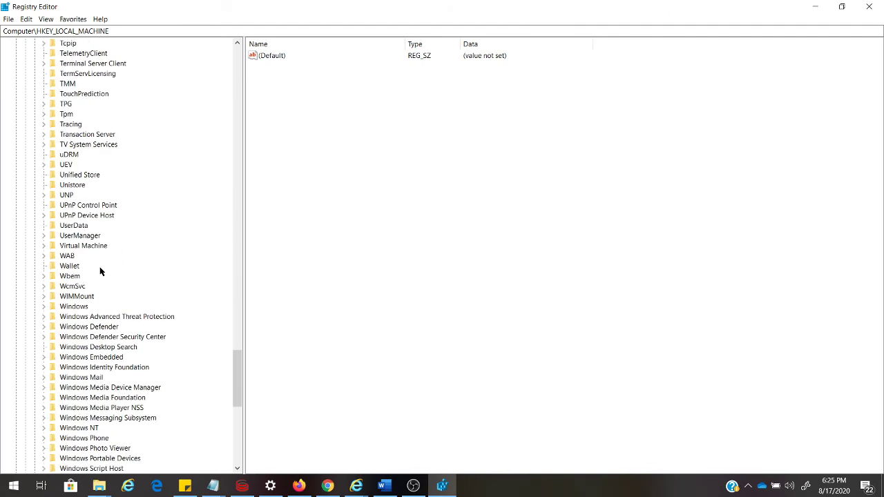
left_click(44, 306)
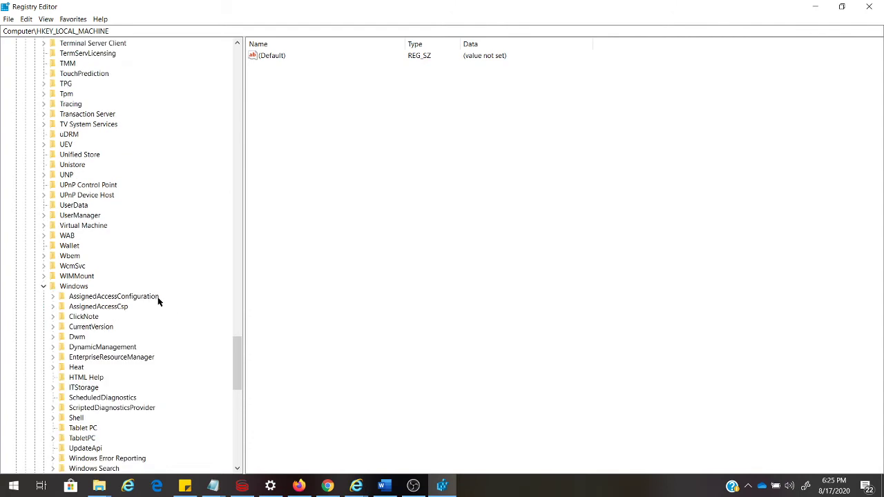
scroll(157, 301, "down", 2)
left_click(55, 266)
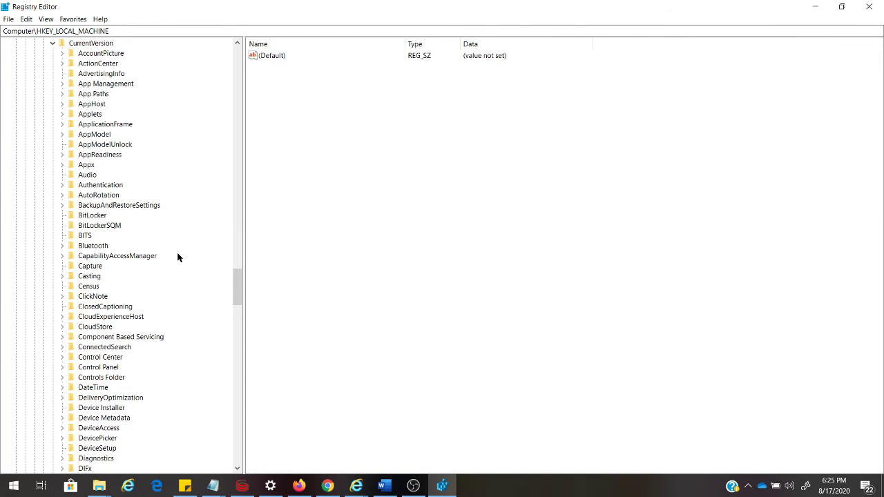
Expand Policies and System, then show System's values such as ConsentPromptBehaviorAdmin
scroll(142, 261, "down", 5)
scroll(142, 261, "down", 9)
scroll(141, 261, "down", 3)
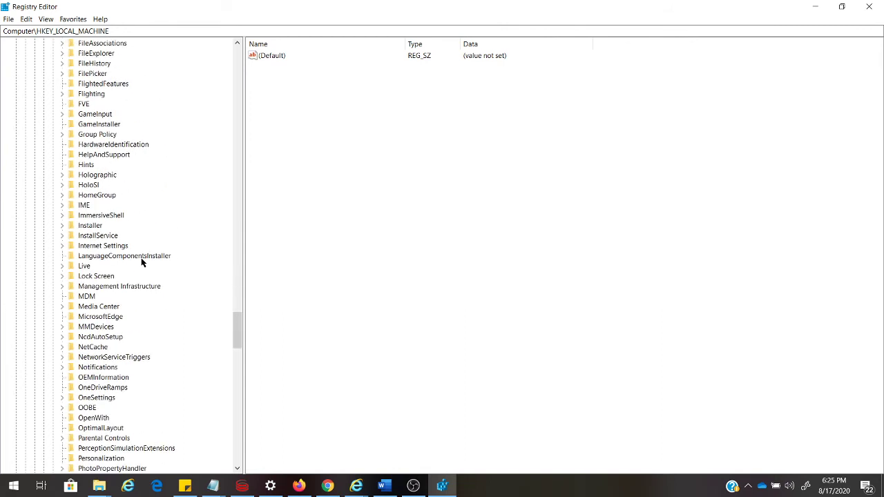
scroll(141, 261, "down", 4)
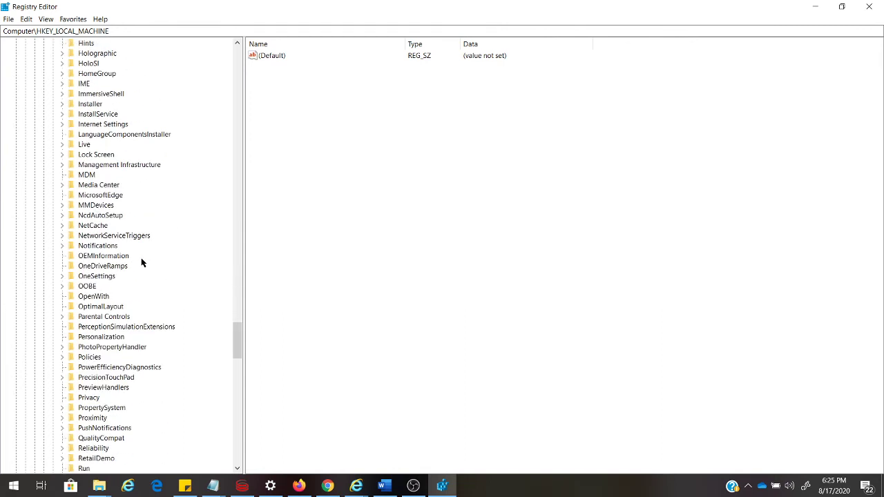
left_click(62, 359)
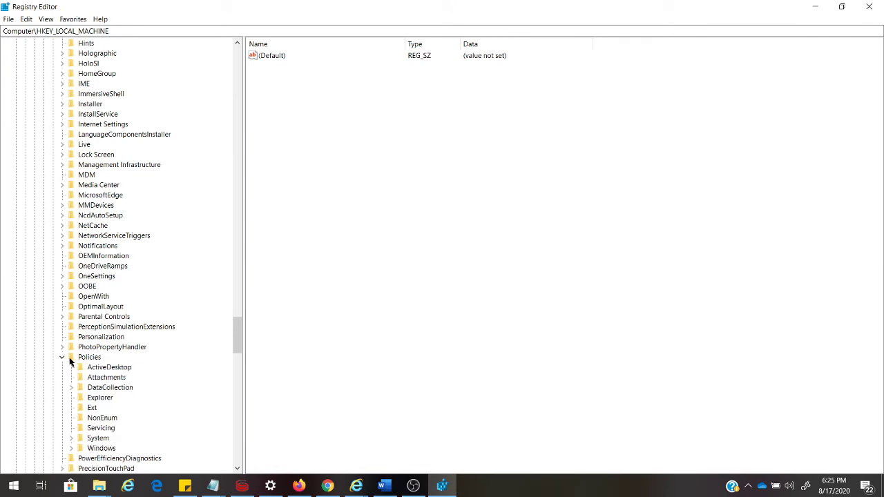
scroll(158, 290, "down", 1)
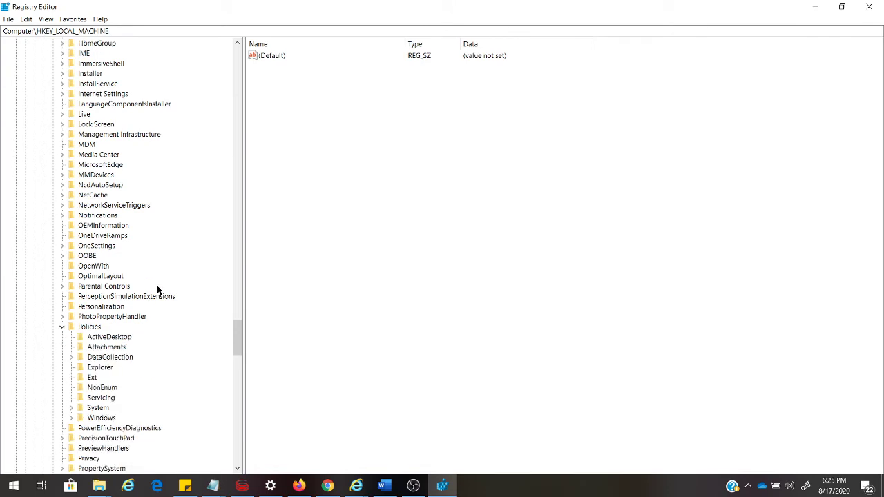
left_click(71, 408)
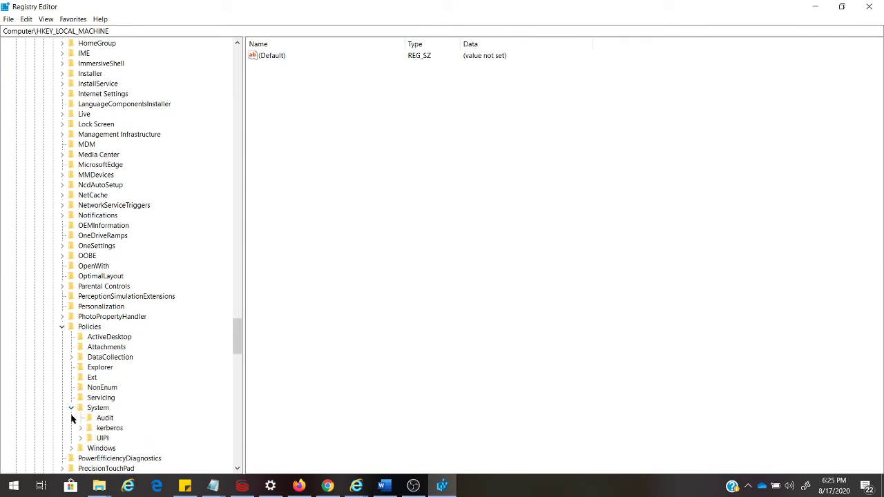
left_click(97, 409)
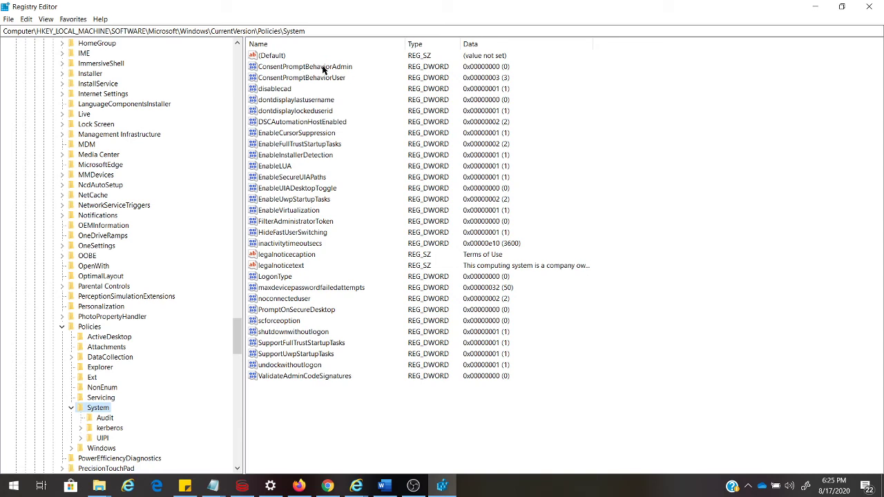
Change ConsentPromptBehaviorAdmin's value data to 0 so it reads 0x00000000
right_click(322, 69)
left_click(349, 73)
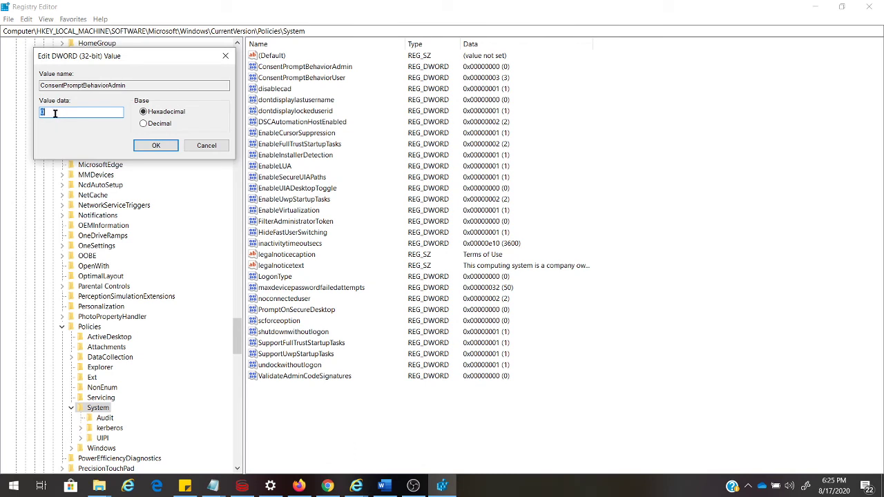
type("0")
left_click(163, 145)
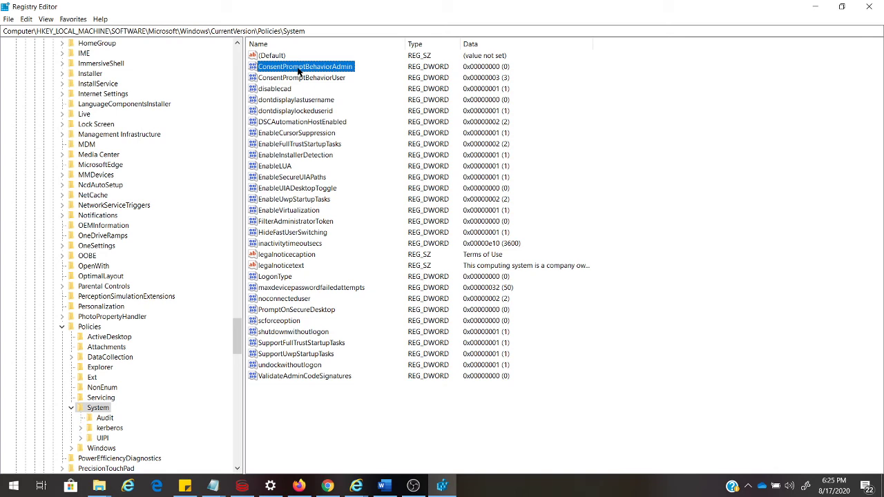
left_click(680, 164)
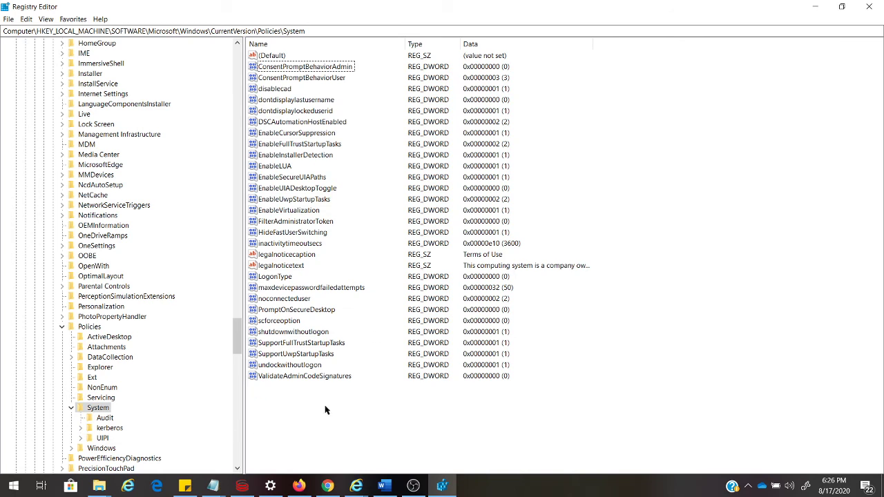
left_click(100, 486)
mouse_move(99, 486)
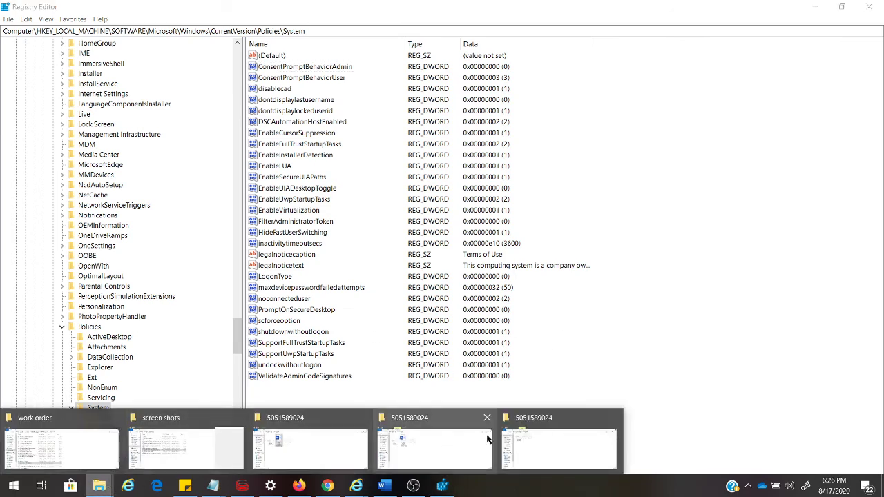
left_click(523, 439)
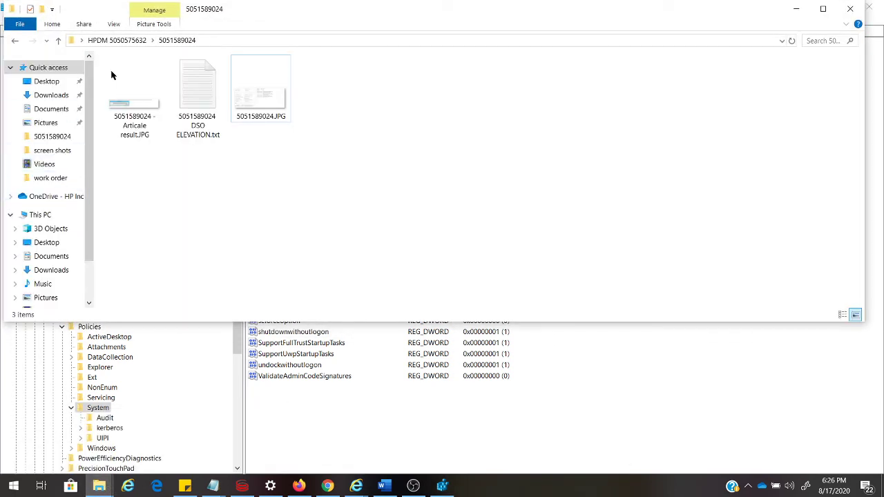
left_click(113, 25)
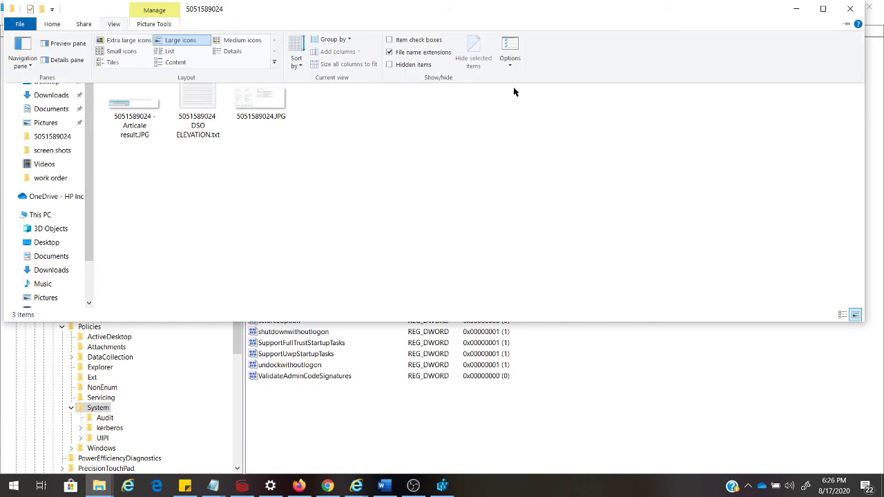
left_click(510, 65)
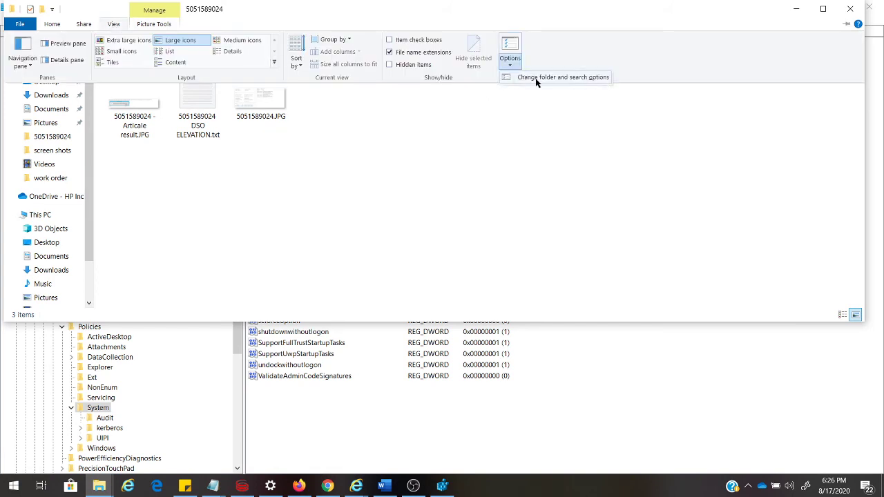
left_click(536, 78)
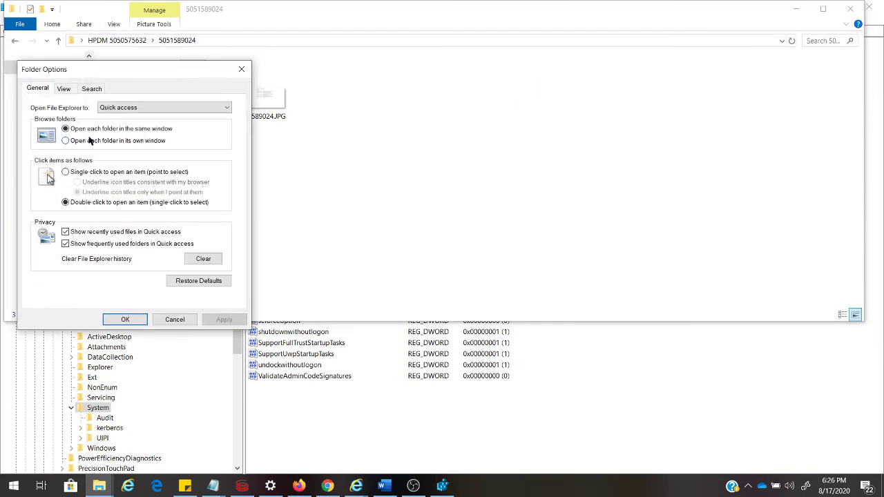
Enable 'Hide extensions for known file types' on the View tab, then close Folder Options and the folder window
left_click(90, 89)
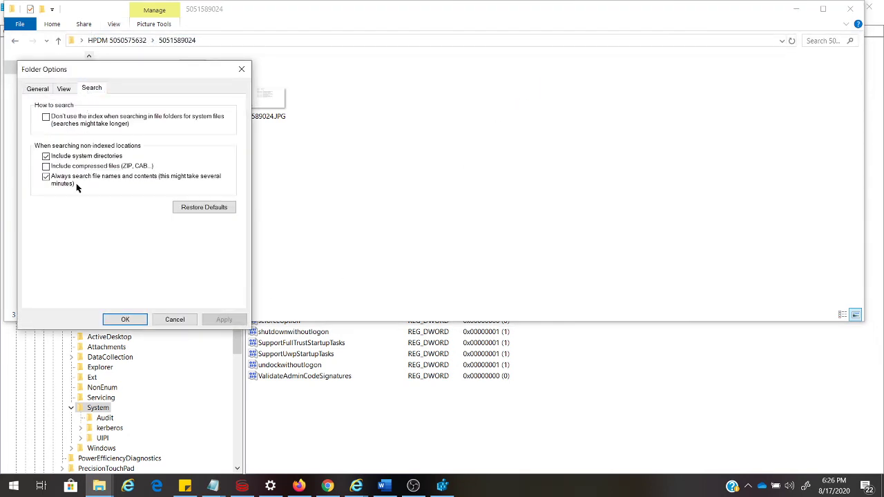
left_click(64, 89)
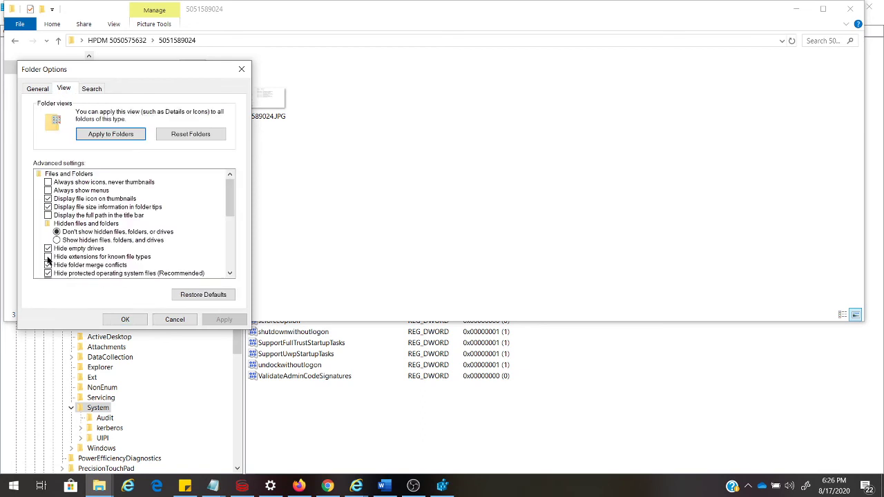
left_click(49, 257)
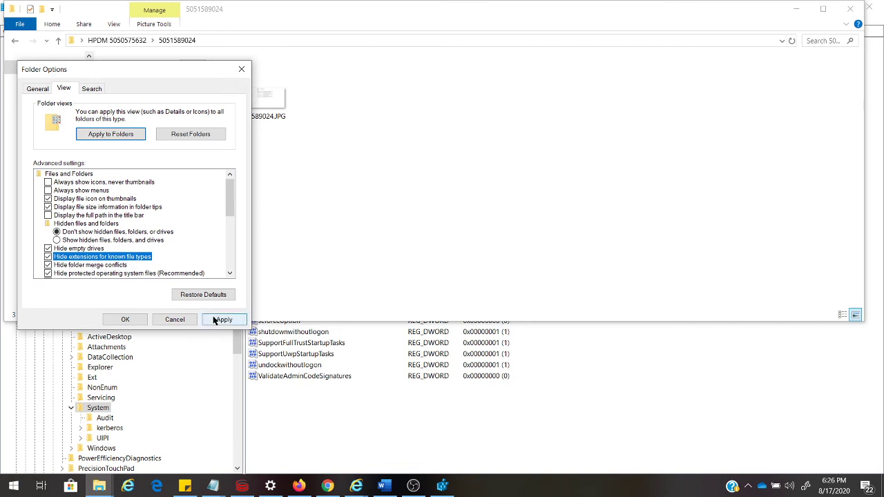
left_click(175, 320)
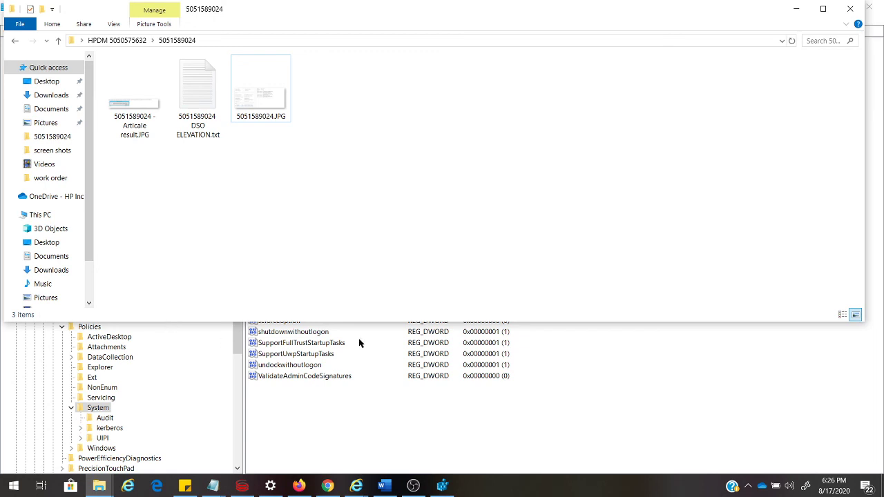
left_click(850, 9)
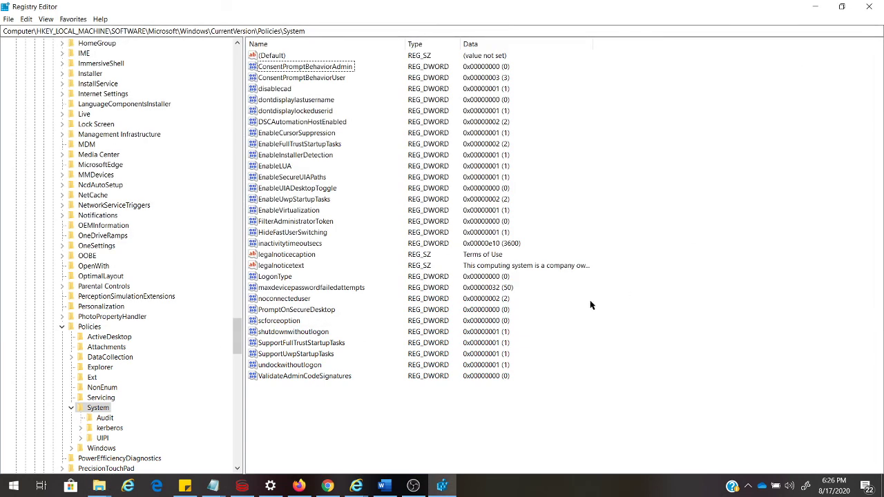